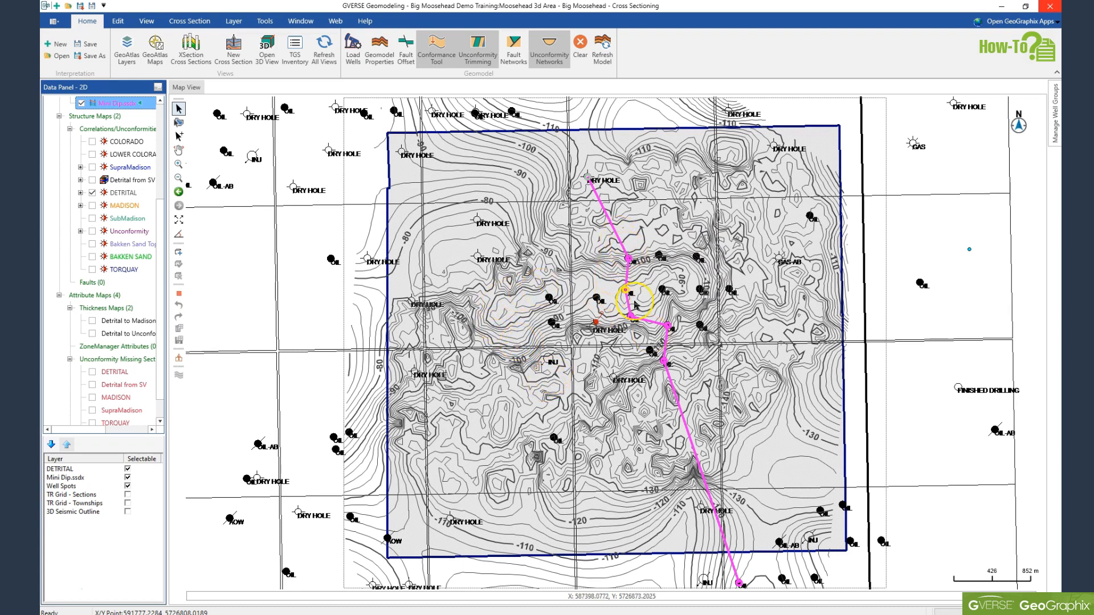
Step: Open the Mini Dip cross section view and maximize its window
{"action": "left_click", "coordinate": [296, 22]}
{"action": "left_click", "coordinate": [172, 46]}
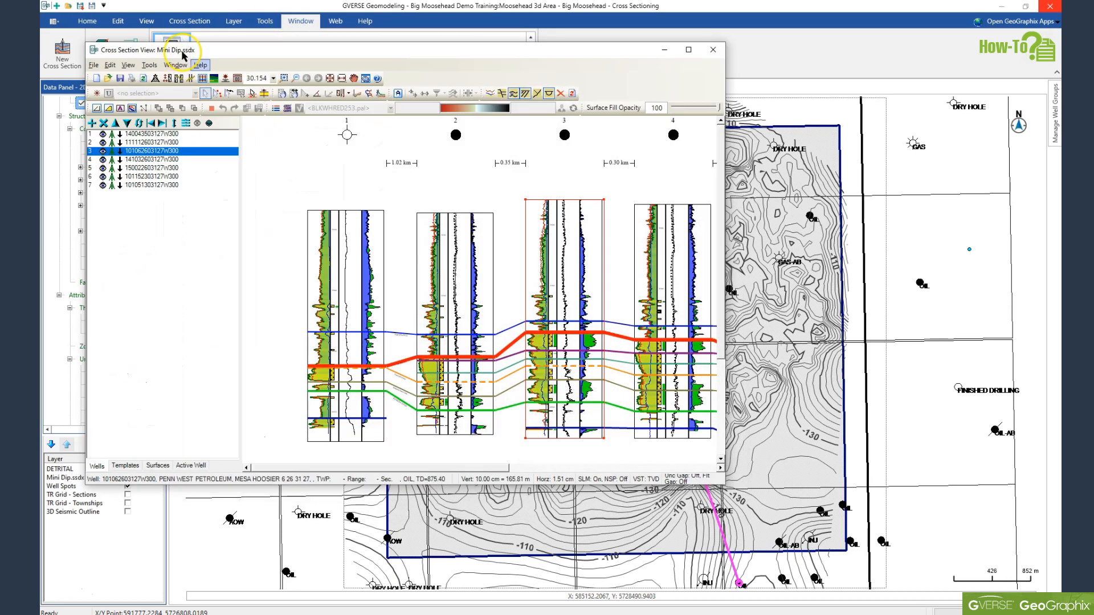
{"action": "left_click", "coordinate": [689, 50]}
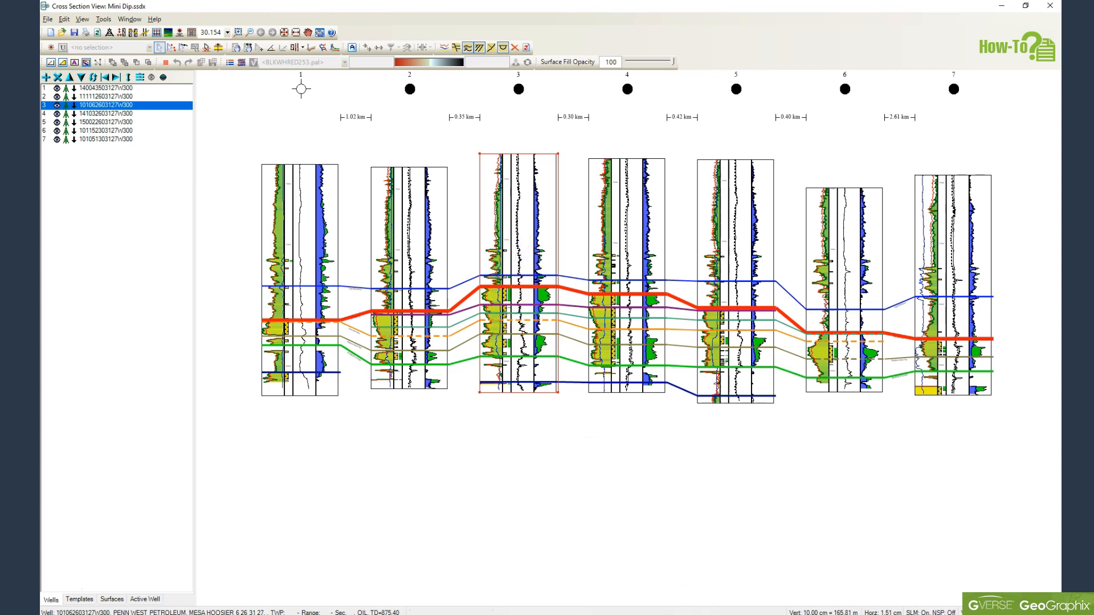
Step: Switch to GVERSE Petrophysics and review the Sand equation among the user defined equations, closing the editor without changes
{"action": "mouse_move", "coordinate": [678, 610]}
{"action": "left_click", "coordinate": [653, 571]}
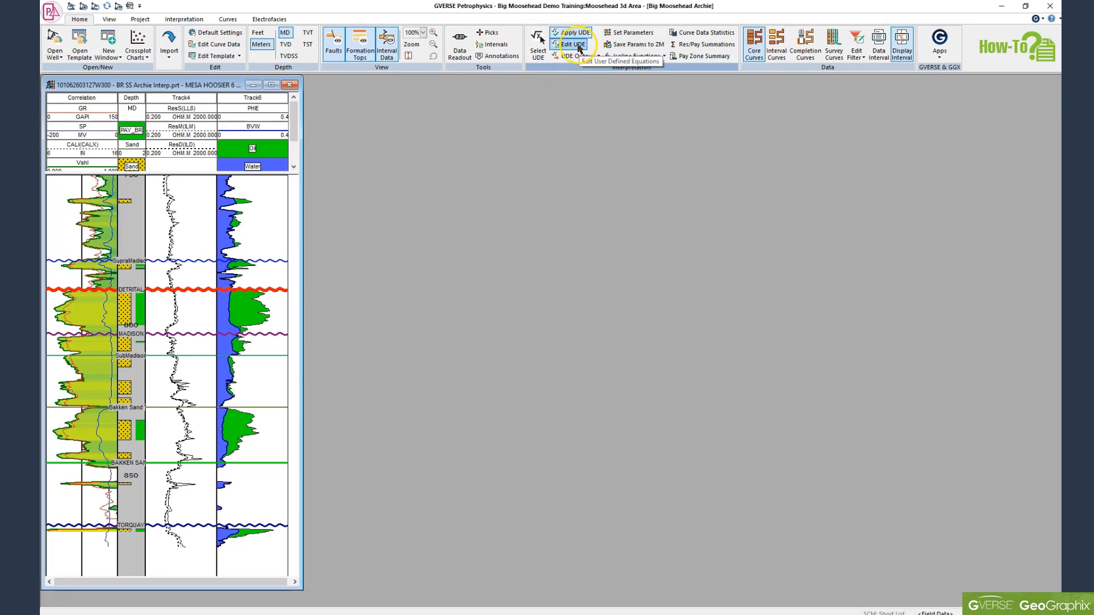
{"action": "left_click", "coordinate": [570, 44]}
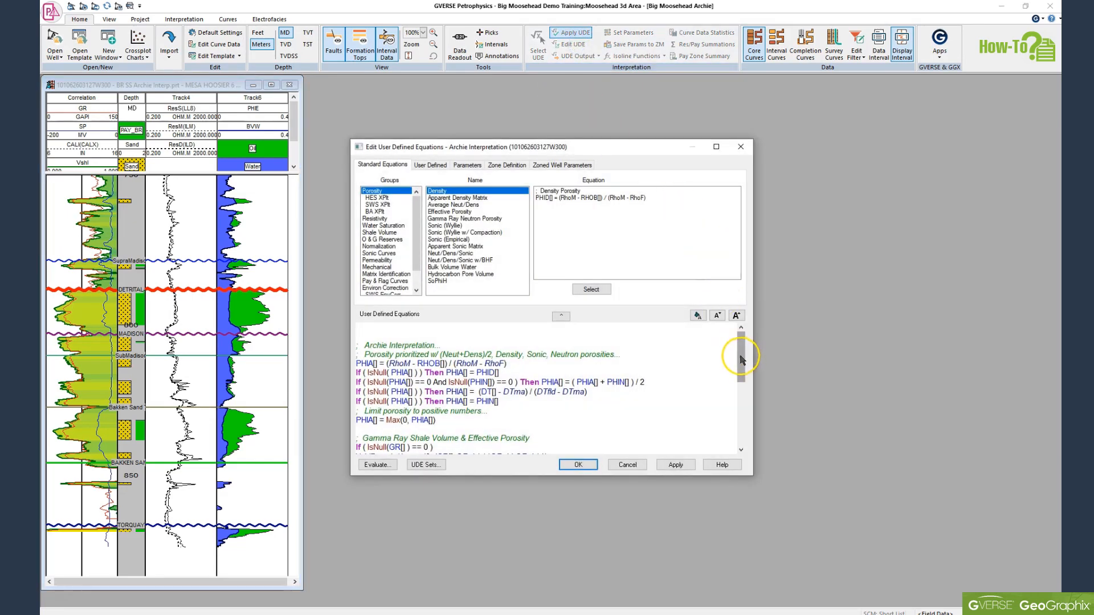
{"action": "left_click_drag", "start_coordinate": [741, 349], "coordinate": [742, 427]}
{"action": "left_click_drag", "start_coordinate": [415, 432], "coordinate": [387, 431]}
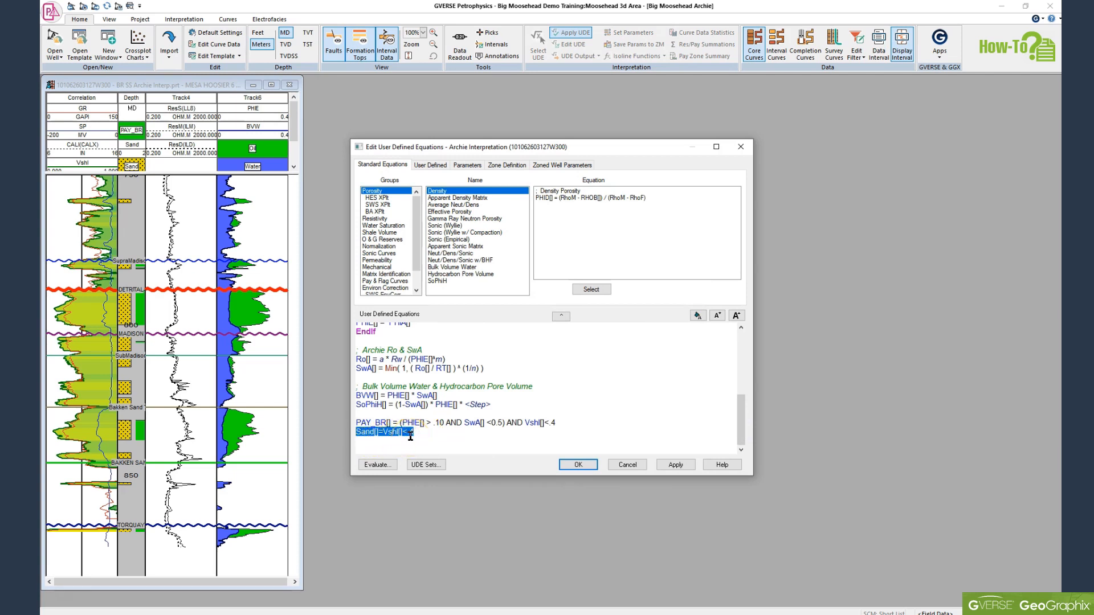
{"action": "left_click", "coordinate": [627, 464]}
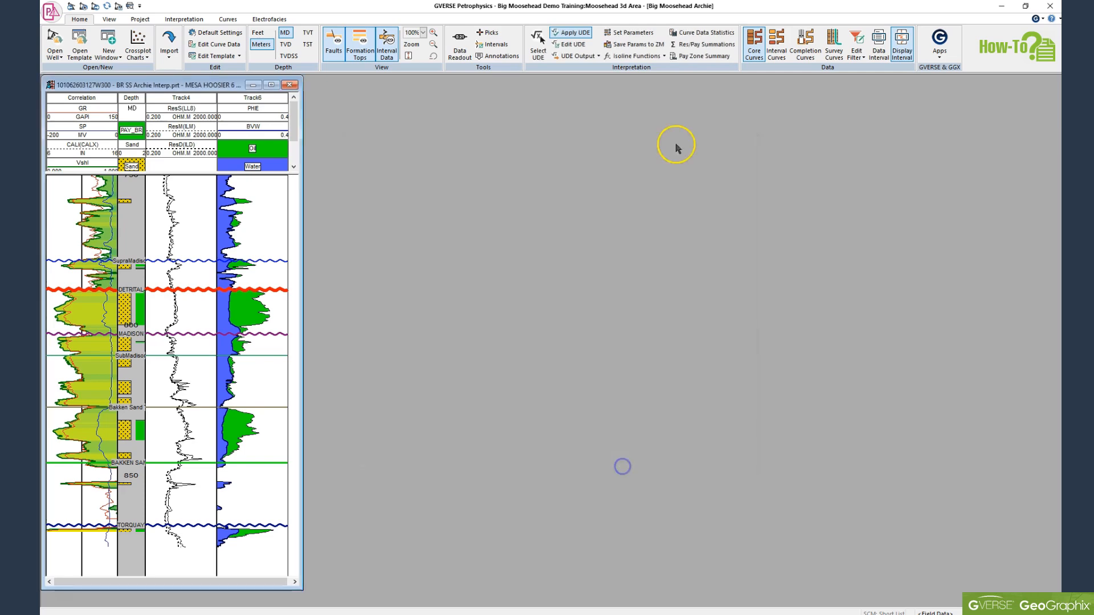
Step: Set up Curve Data Statistics averaging the Sand curve over the Detrital_Bakken zone and add the SandaveDETR parameter
{"action": "left_click", "coordinate": [700, 32]}
{"action": "left_click", "coordinate": [472, 250]}
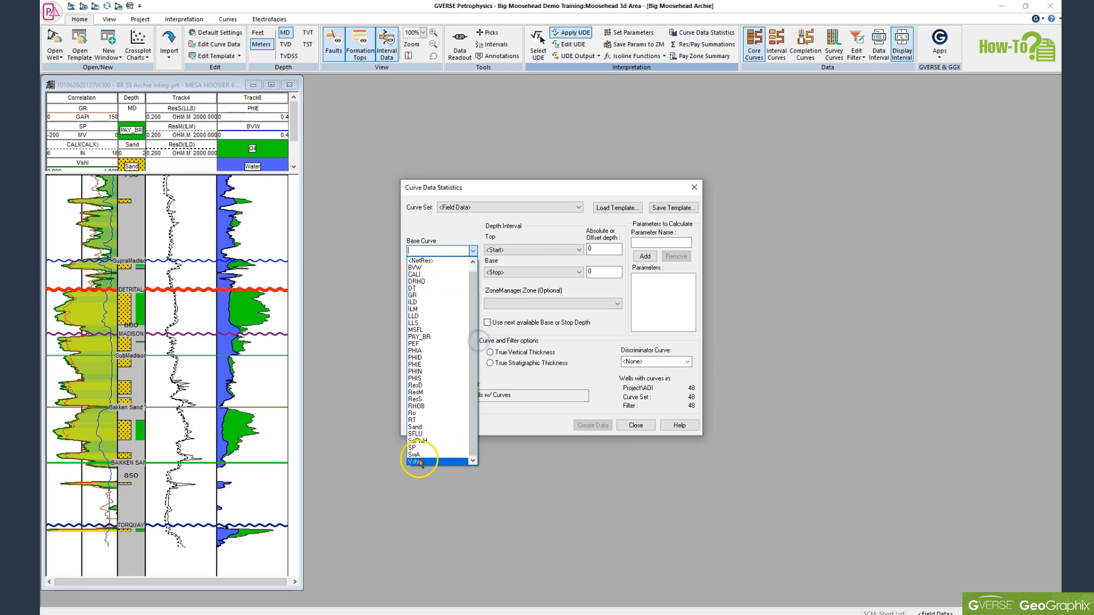
{"action": "left_click", "coordinate": [414, 427]}
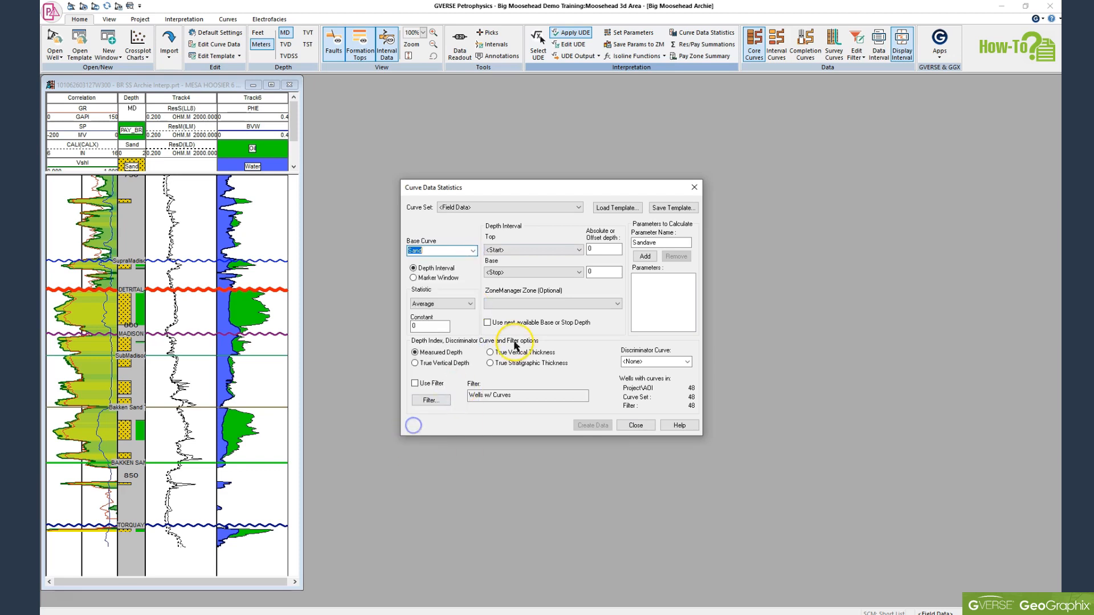
{"action": "left_click", "coordinate": [545, 307]}
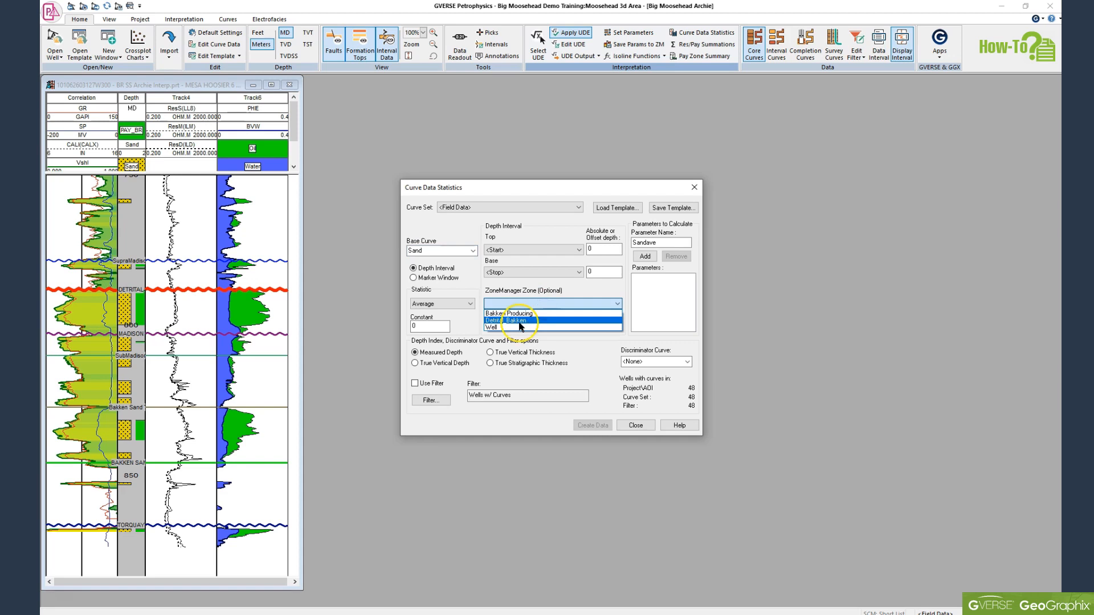
{"action": "left_click", "coordinate": [519, 321]}
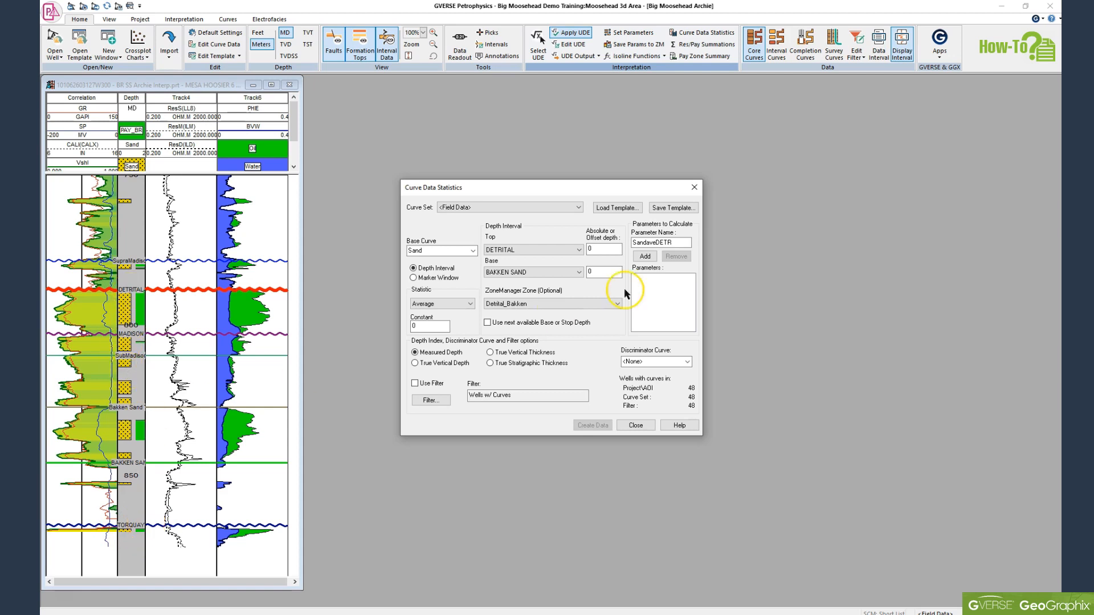
{"action": "left_click", "coordinate": [645, 256]}
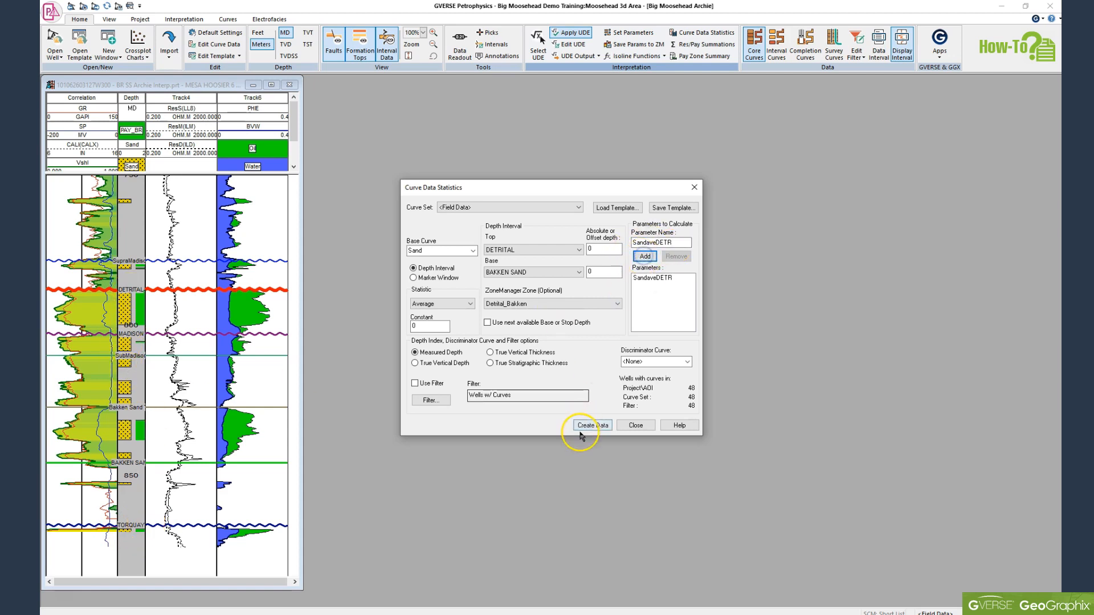
Step: Enable the Wells w/ Curves filter, confirm the filter settings, and create the curve statistics data
{"action": "left_click", "coordinate": [415, 384]}
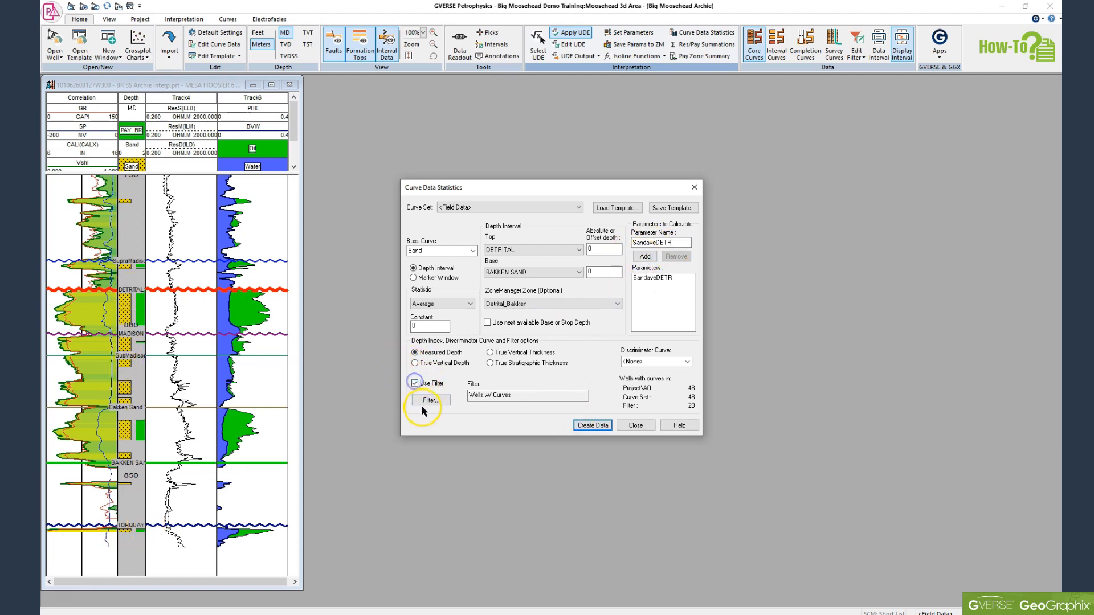
{"action": "left_click", "coordinate": [429, 400]}
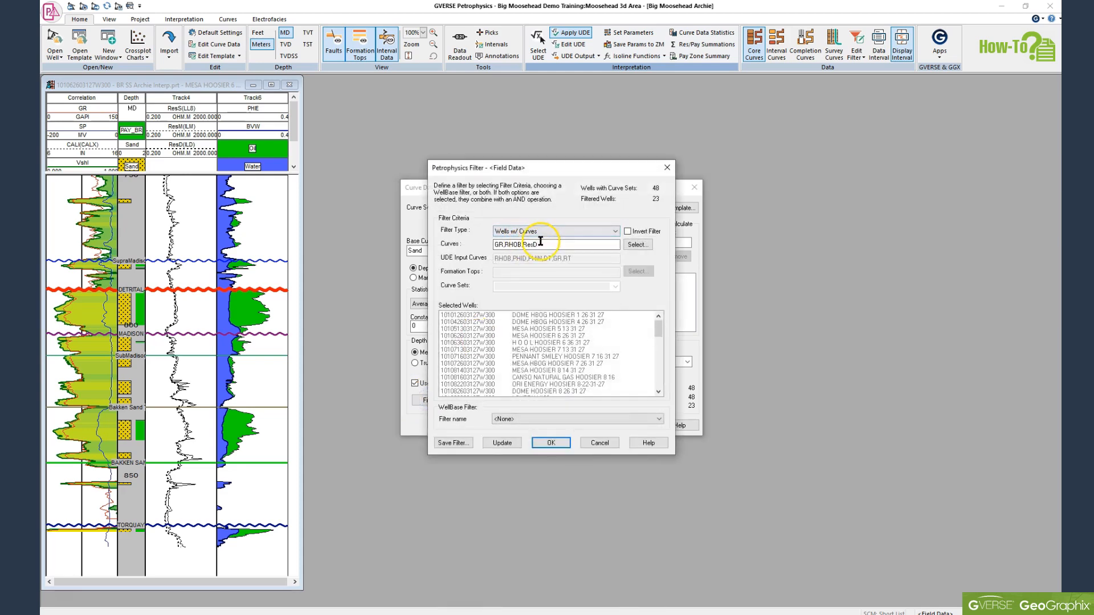
{"action": "left_click", "coordinate": [550, 443]}
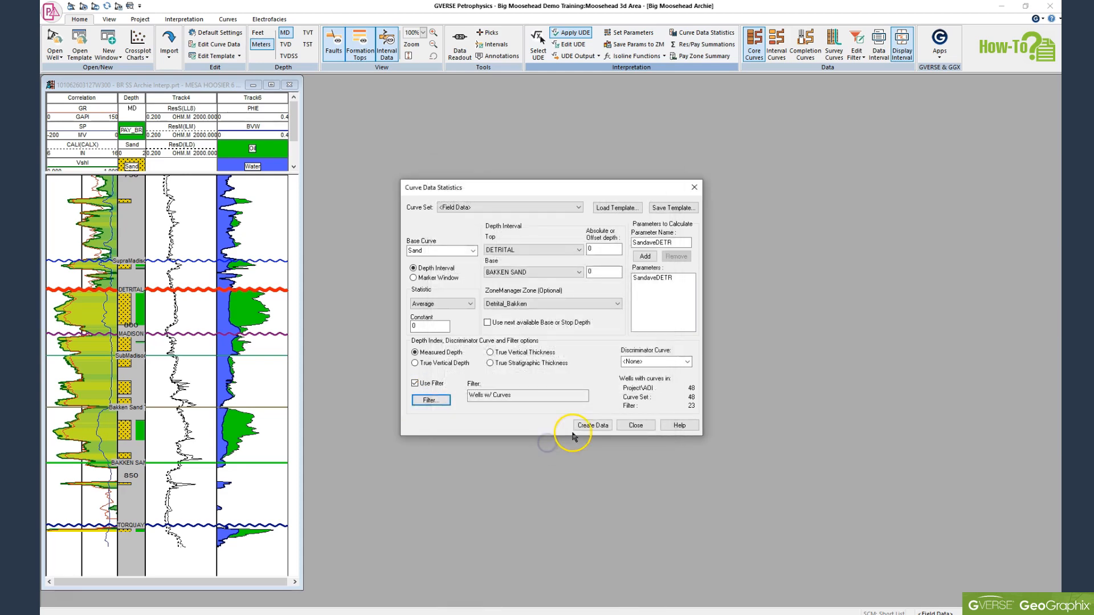
{"action": "left_click", "coordinate": [584, 431]}
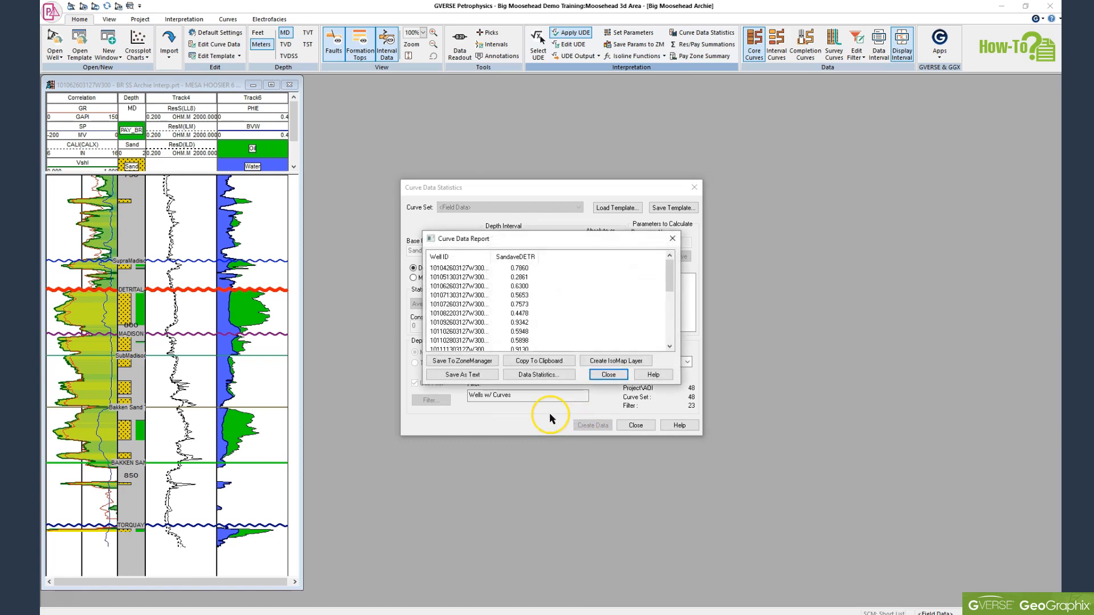
Step: Try to save SandaveDETR to ZoneManager under the Detrital_Bakken zone as the Net Sand attribute
{"action": "left_click", "coordinate": [461, 361]}
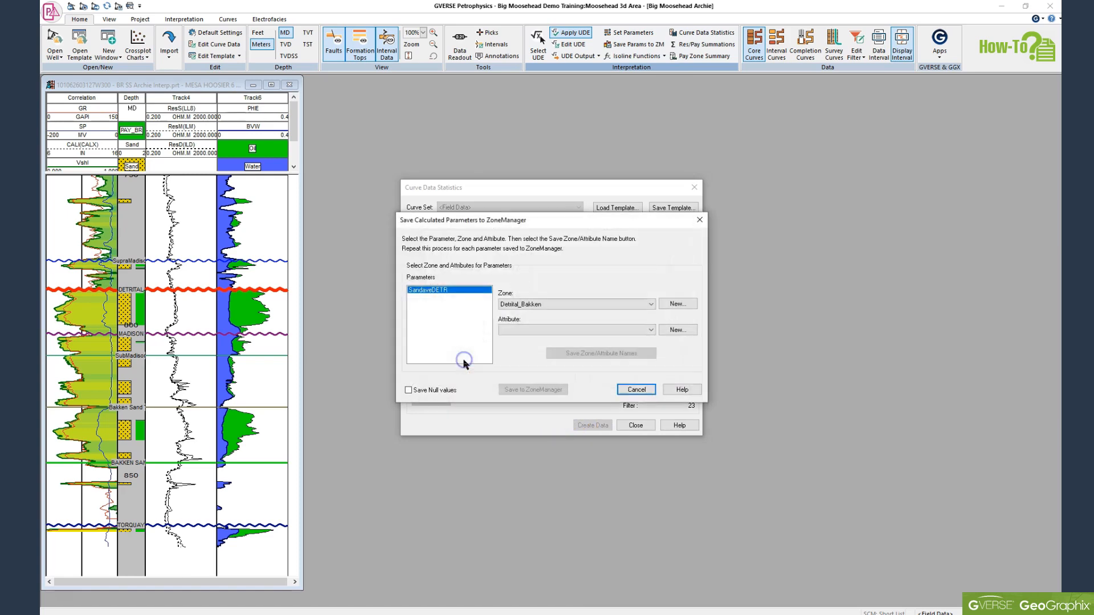
{"action": "left_click", "coordinate": [651, 330]}
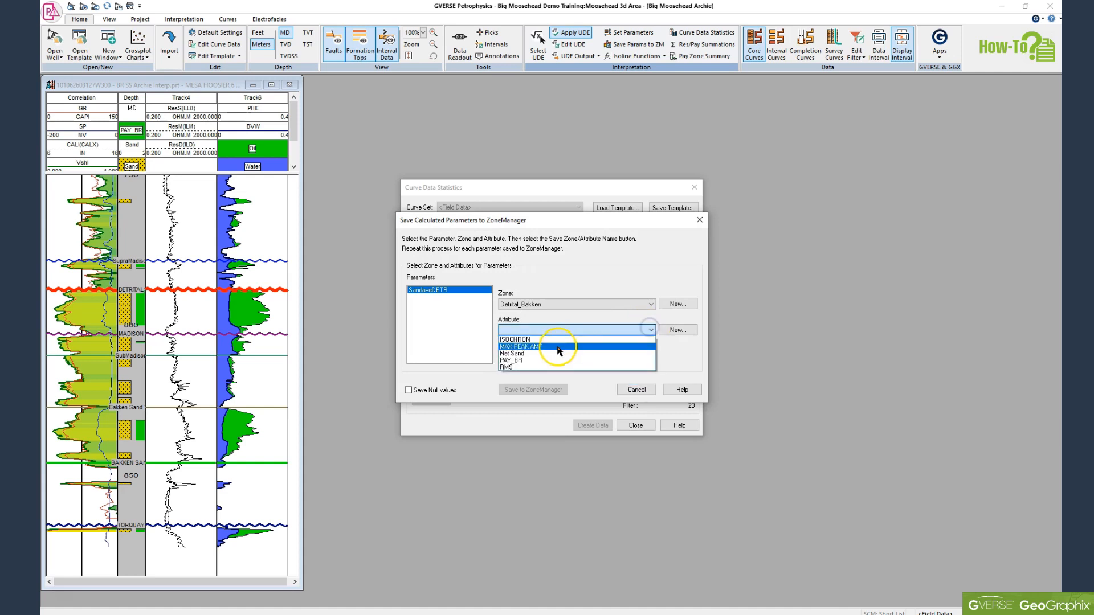
{"action": "left_click", "coordinate": [516, 354]}
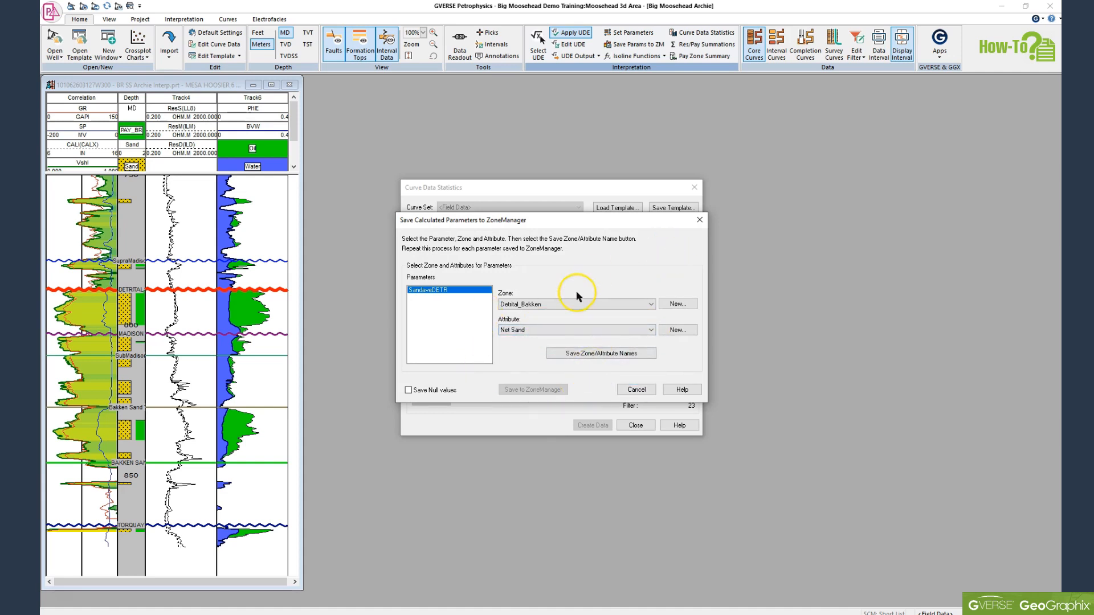
{"action": "left_click", "coordinate": [636, 390]}
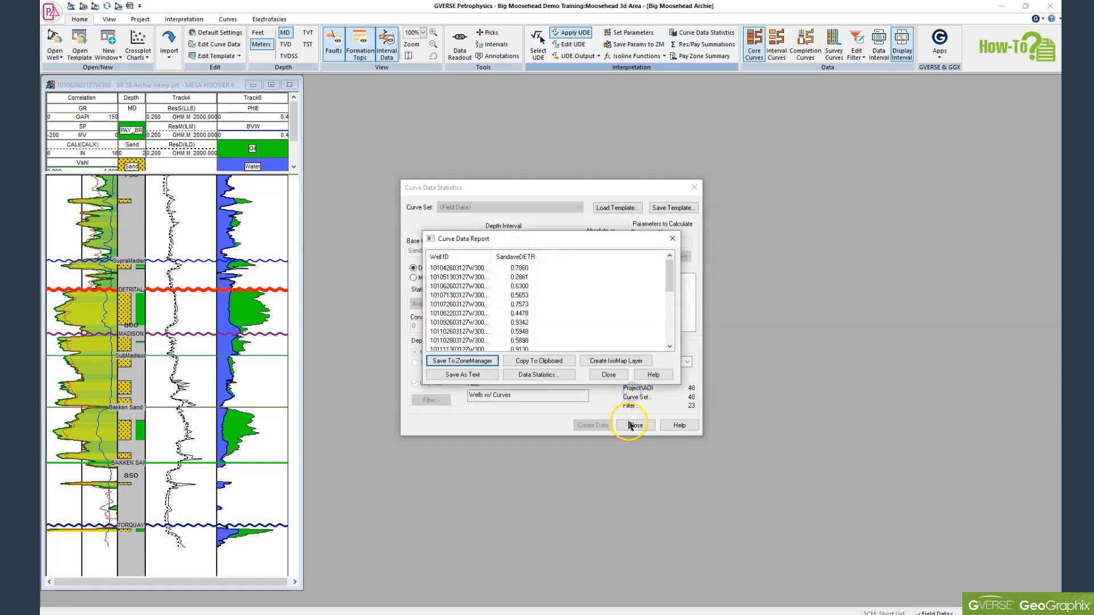
Step: Close the statistics dialogs and review the Net Sand column in the Detrital_Bakken attributes spreadsheet
{"action": "left_click", "coordinate": [672, 239]}
{"action": "left_click", "coordinate": [694, 187]}
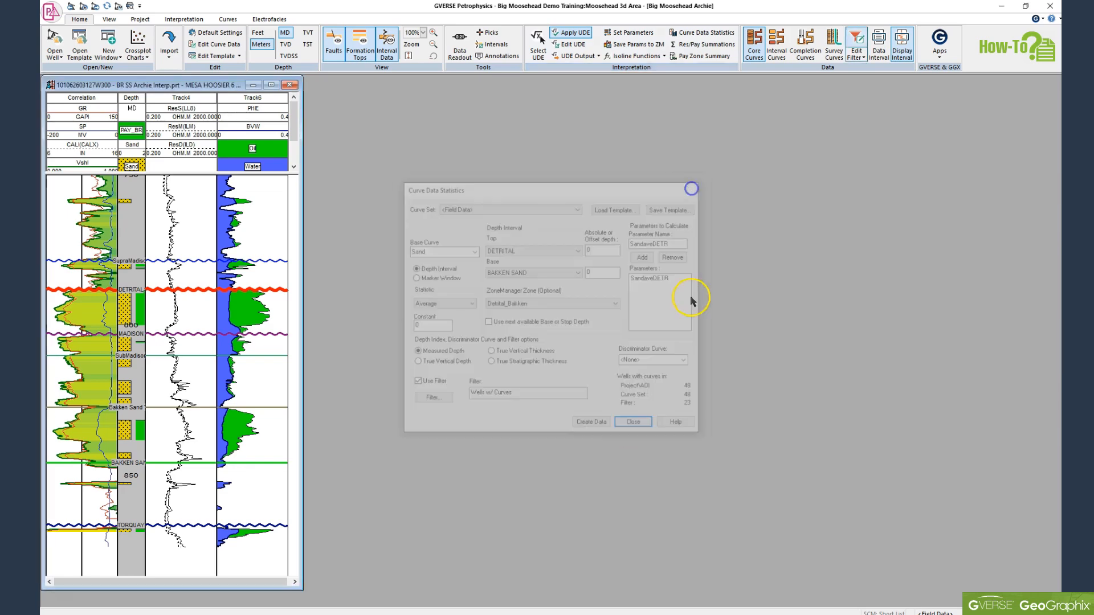
{"action": "left_click", "coordinate": [709, 614]}
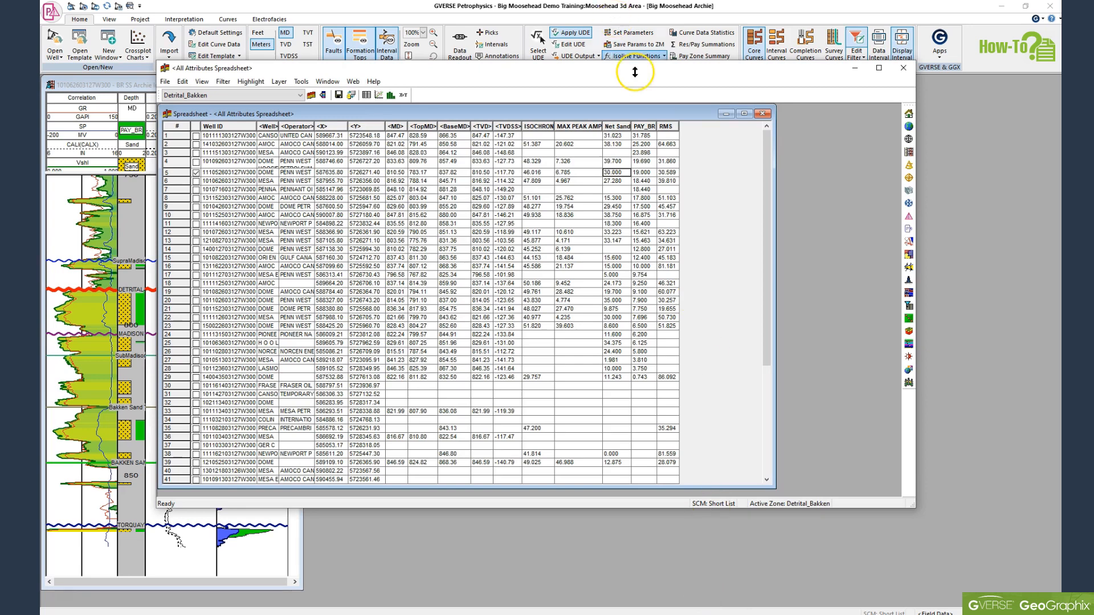
{"action": "left_click", "coordinate": [619, 126]}
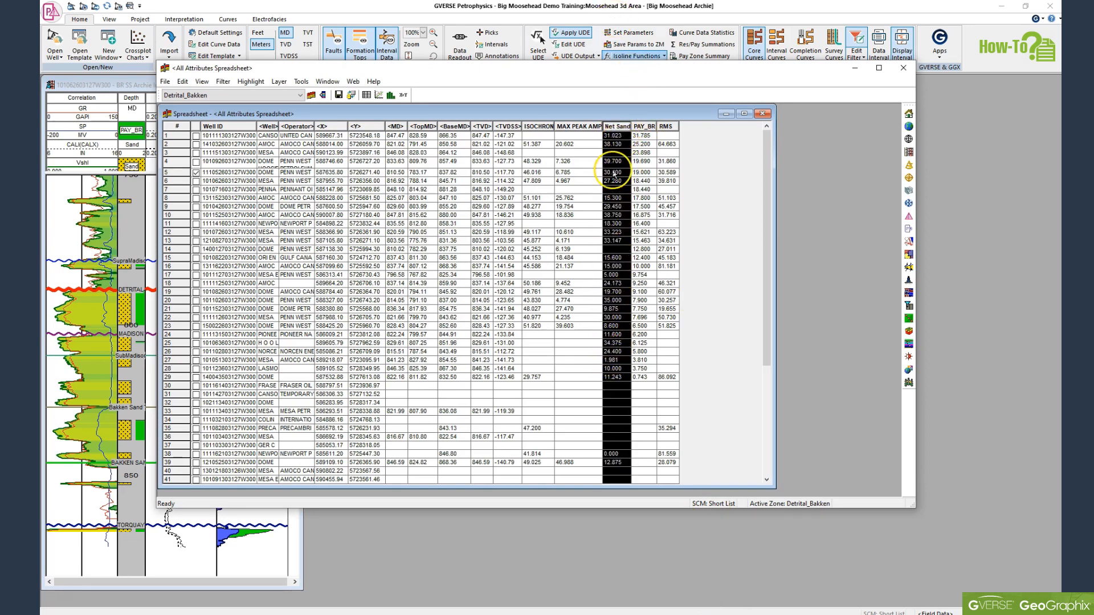
{"action": "left_click", "coordinate": [856, 69]}
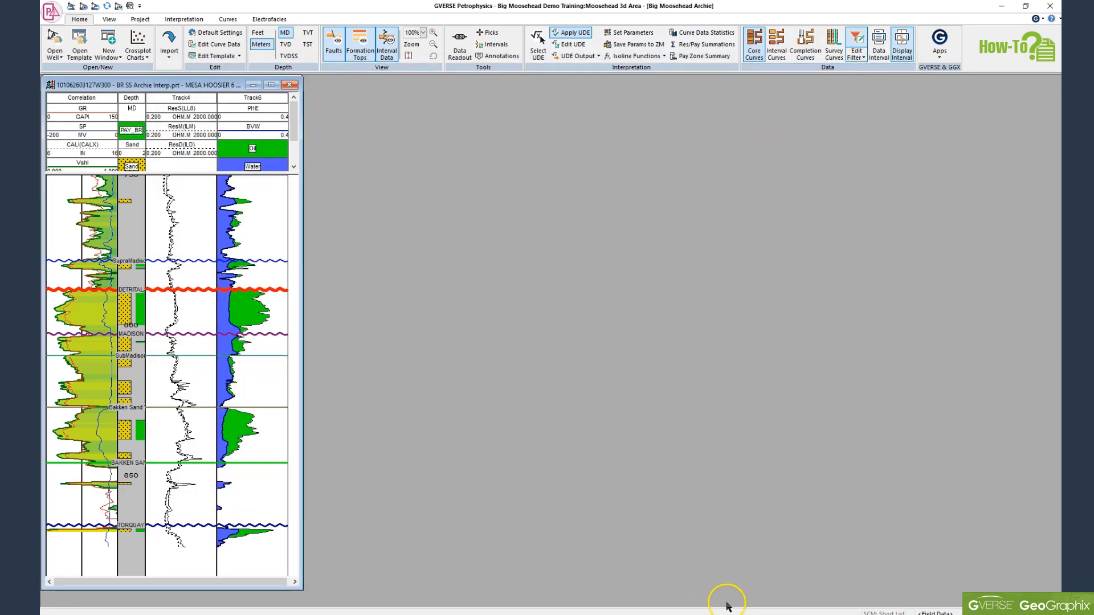
Step: Switch back to GVERSE Geomodeling and add a new ZoneManager attribute row in the Geomodel Properties
{"action": "mouse_move", "coordinate": [733, 614]}
{"action": "left_click", "coordinate": [793, 575]}
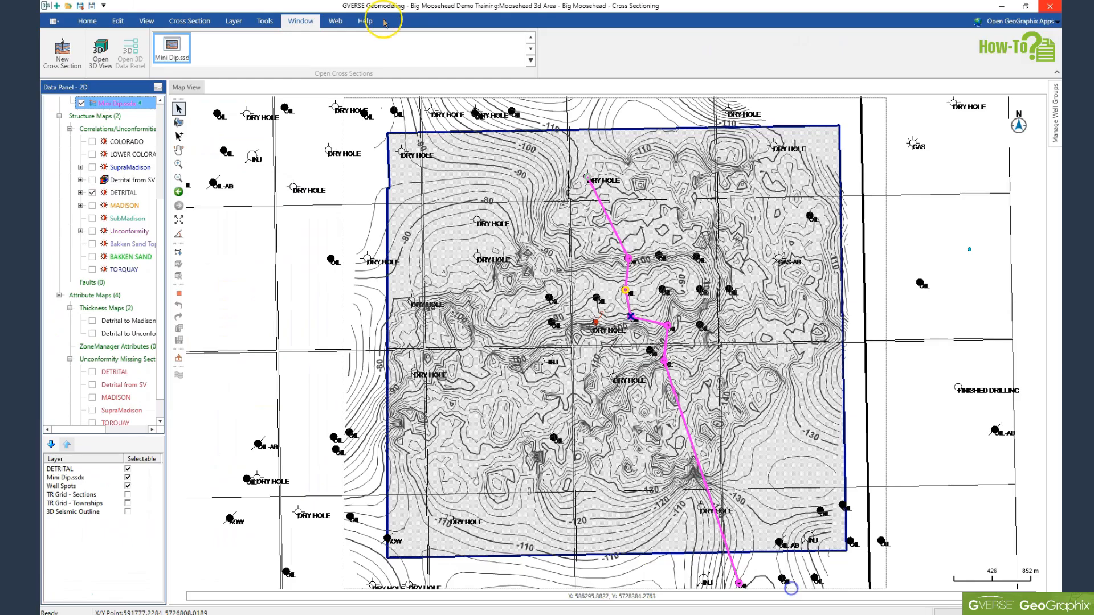
{"action": "left_click", "coordinate": [87, 21]}
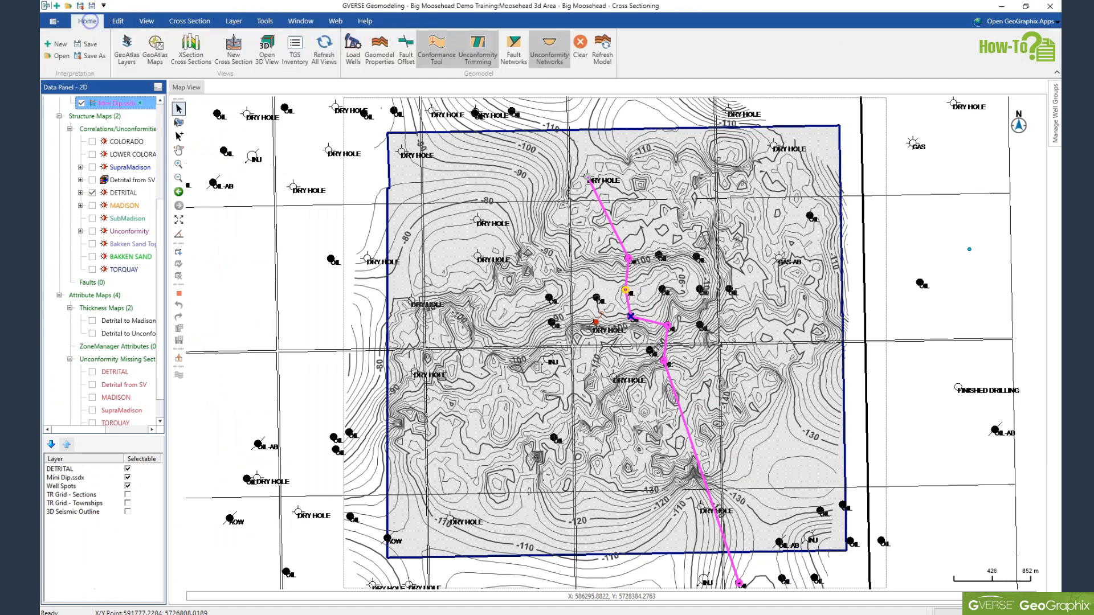
{"action": "left_click", "coordinate": [379, 51]}
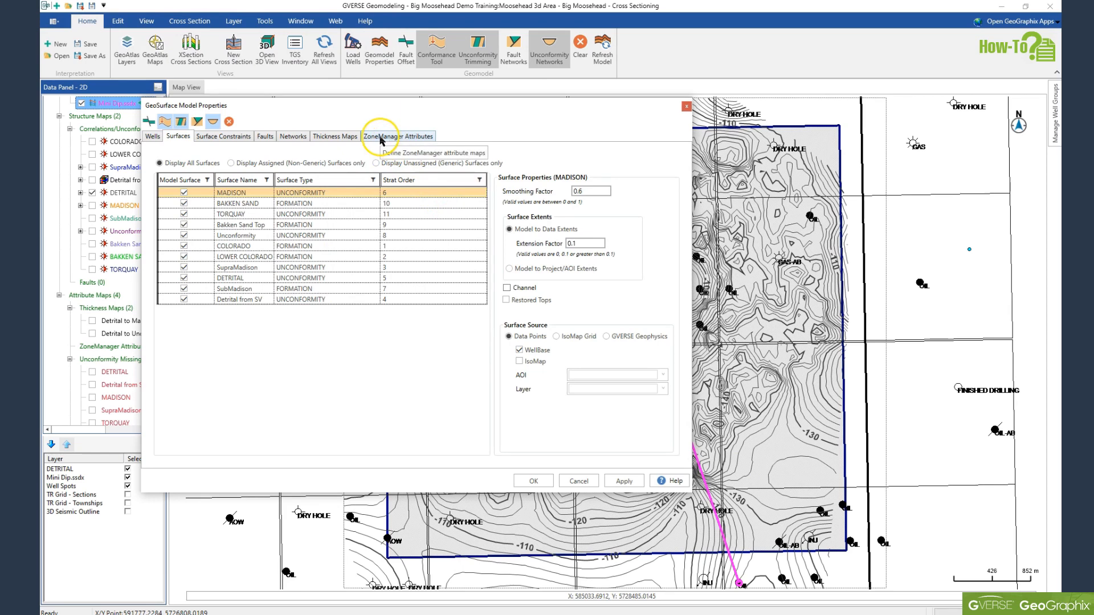
{"action": "left_click", "coordinate": [381, 138]}
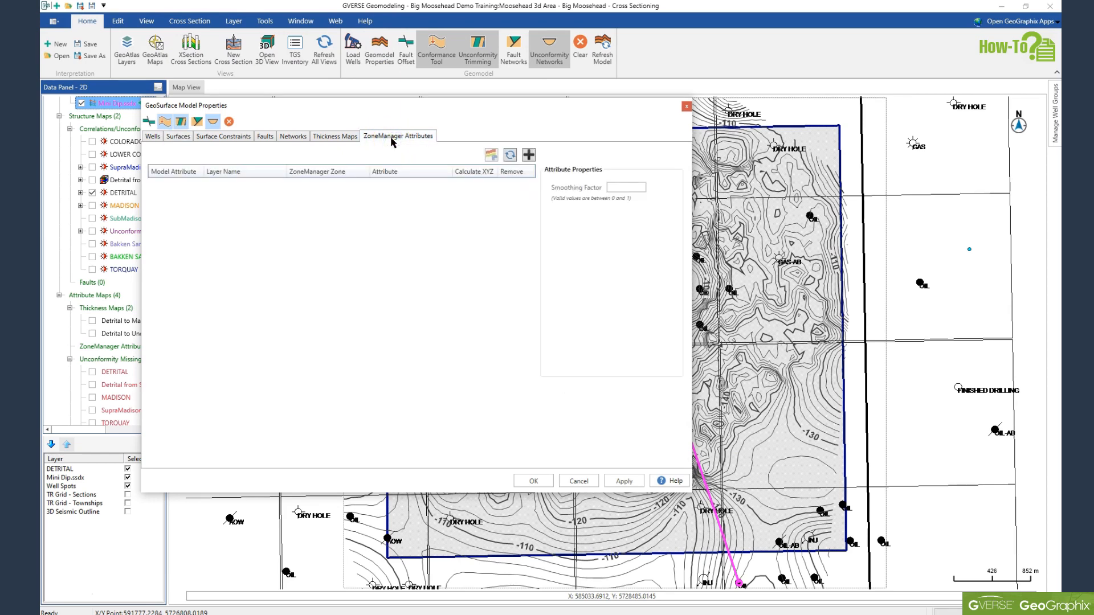
{"action": "left_click", "coordinate": [528, 155]}
Step: Set the new attribute row's zone to Detrital_Bakken and its attribute to Net Sand
{"action": "left_click", "coordinate": [335, 184]}
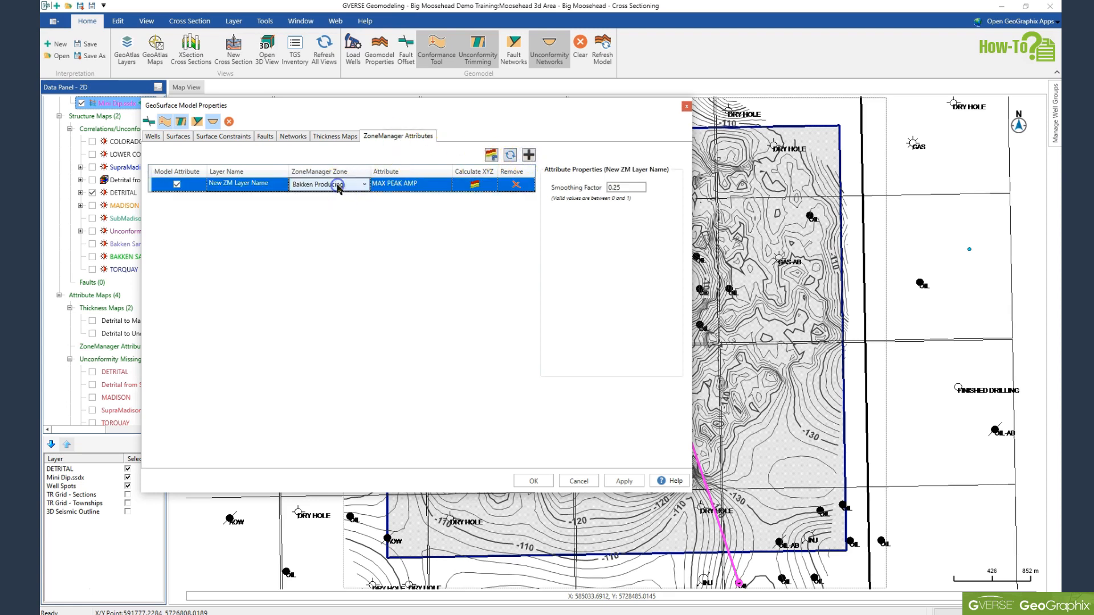
{"action": "left_click", "coordinate": [364, 185]}
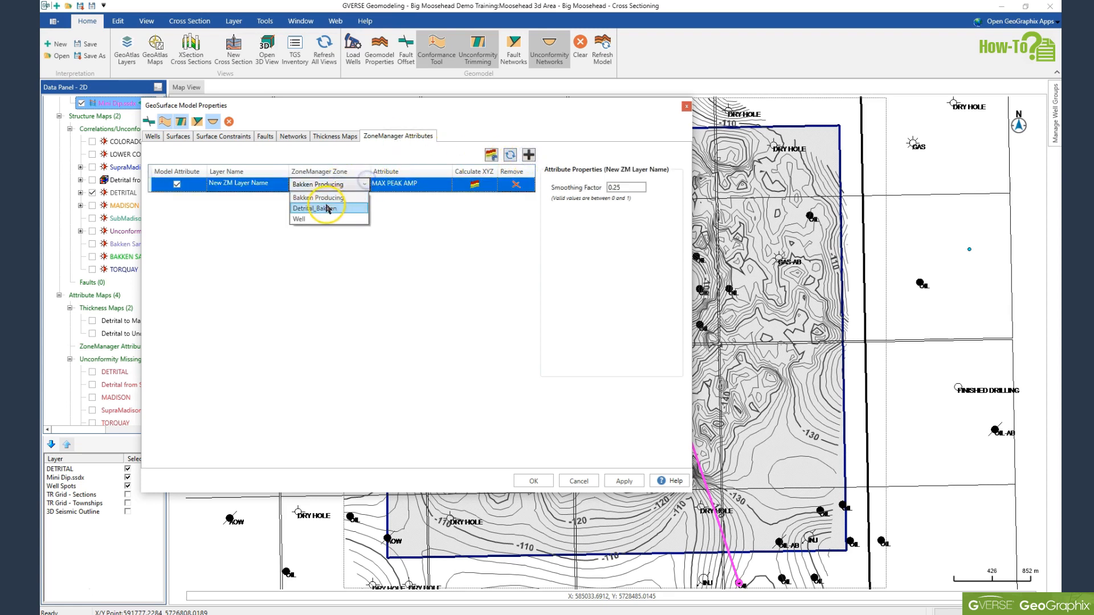
{"action": "left_click", "coordinate": [326, 208]}
{"action": "left_click", "coordinate": [393, 185]}
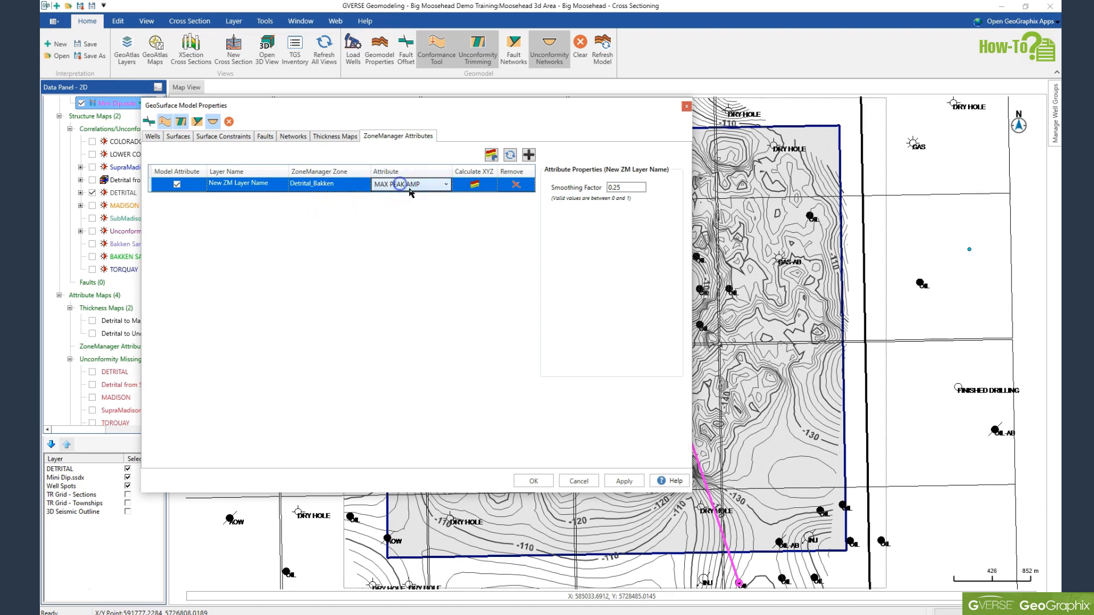
{"action": "left_click", "coordinate": [445, 184]}
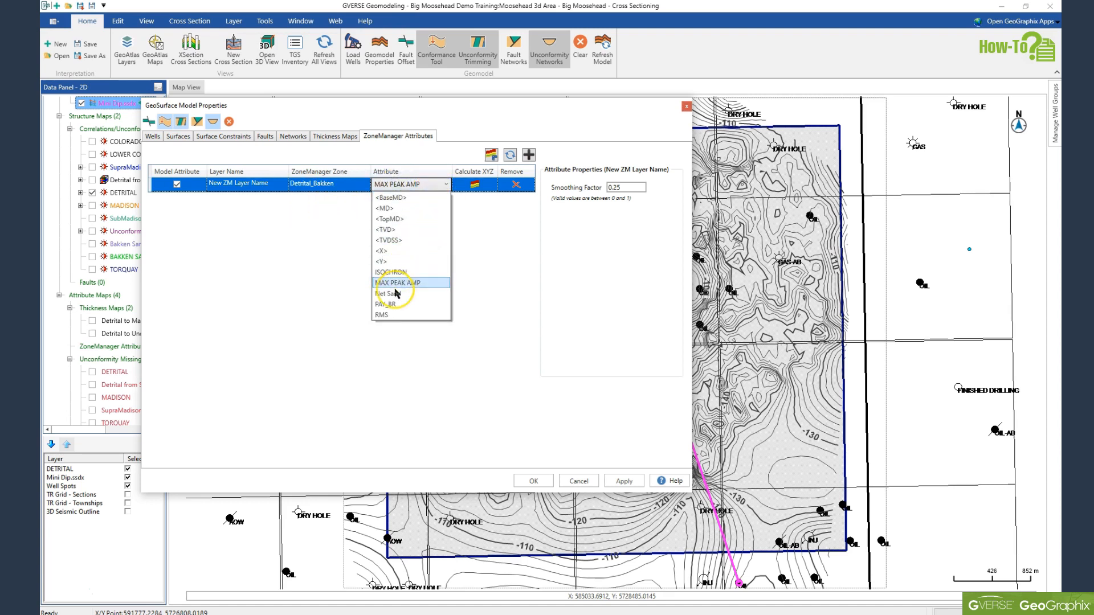
{"action": "left_click", "coordinate": [391, 293]}
Step: Name the attribute layer Net Sand Property Map and apply the geomodel properties
{"action": "left_click", "coordinate": [242, 185]}
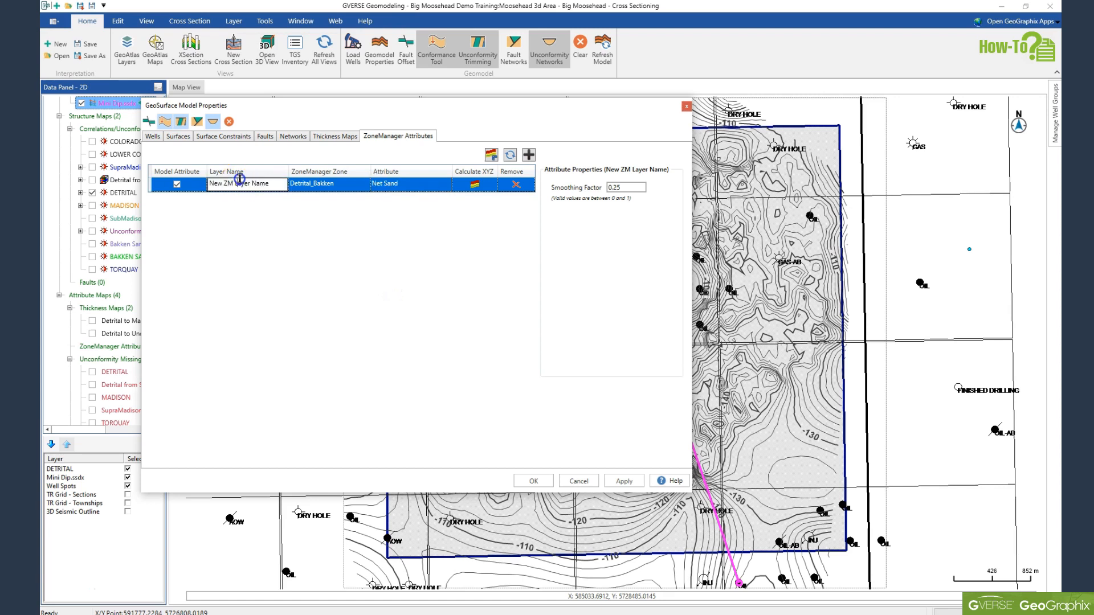
{"action": "left_click_drag", "start_coordinate": [272, 184], "coordinate": [181, 181]}
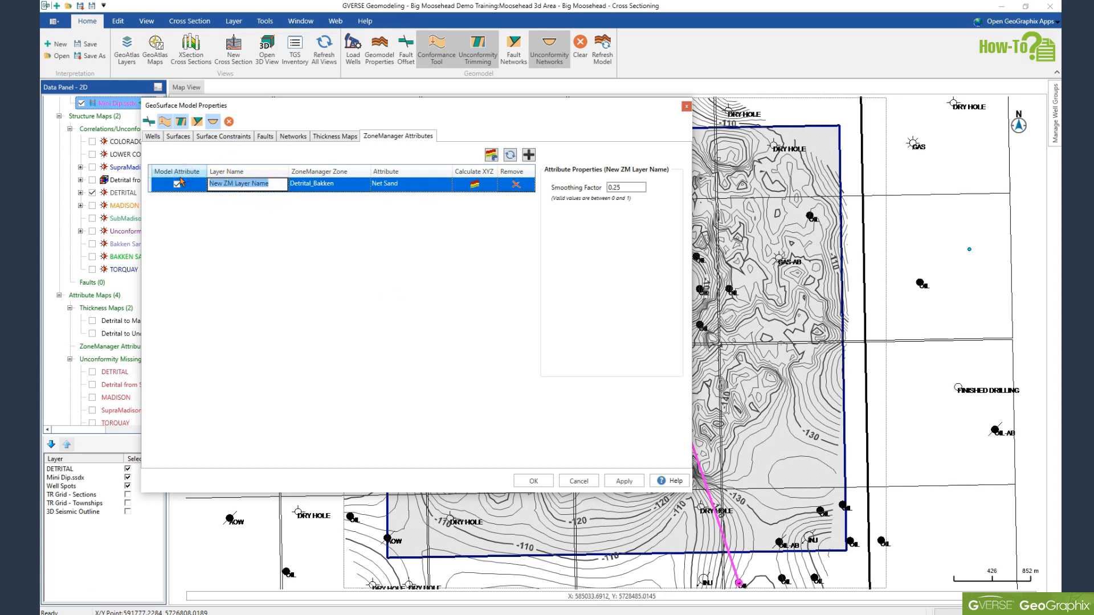
{"action": "type", "text": "Net Sand Property Map"}
{"action": "left_click", "coordinate": [539, 483]}
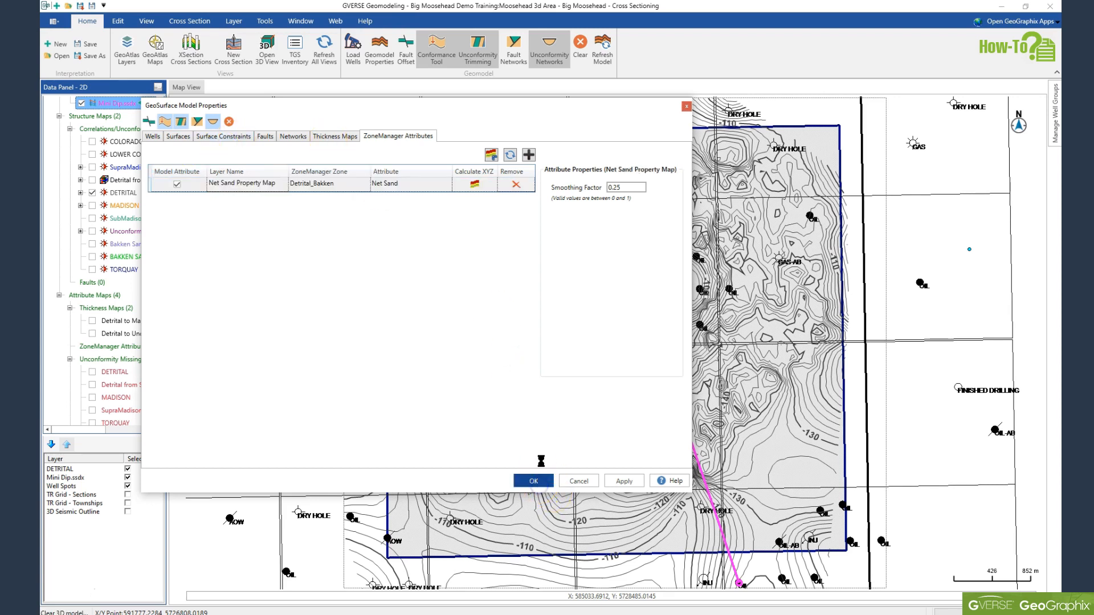
{"action": "left_click", "coordinate": [522, 403]}
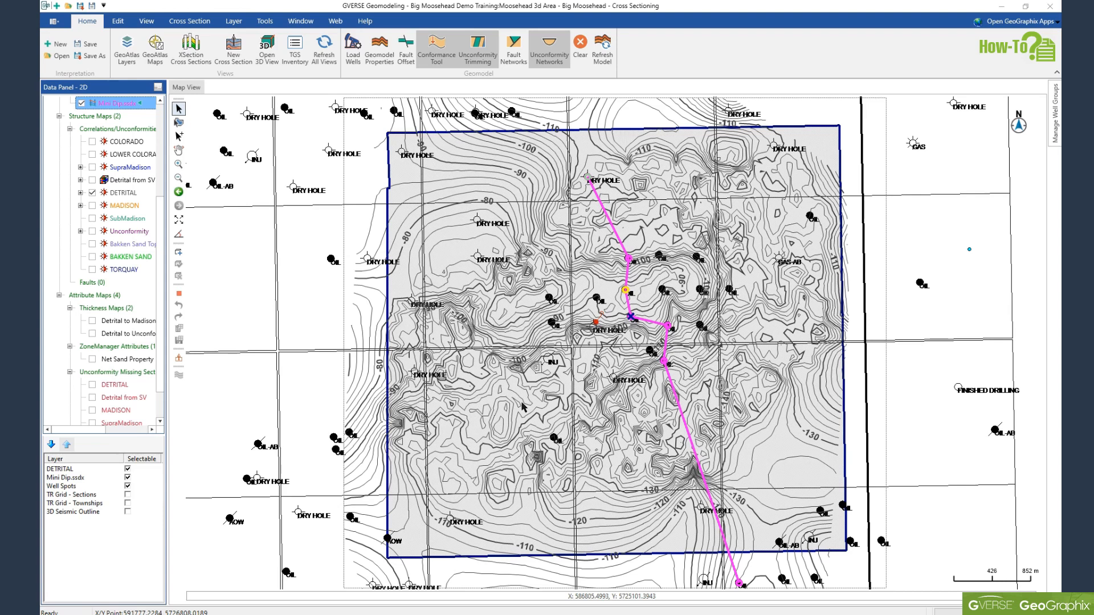
Step: Open the Net Sand Property Map contour options, turn off automatic min/max and line/bold interval updates, and set the contour minimum to 0
{"action": "left_click_drag", "start_coordinate": [163, 321], "coordinate": [200, 371]}
{"action": "left_click", "coordinate": [84, 313]}
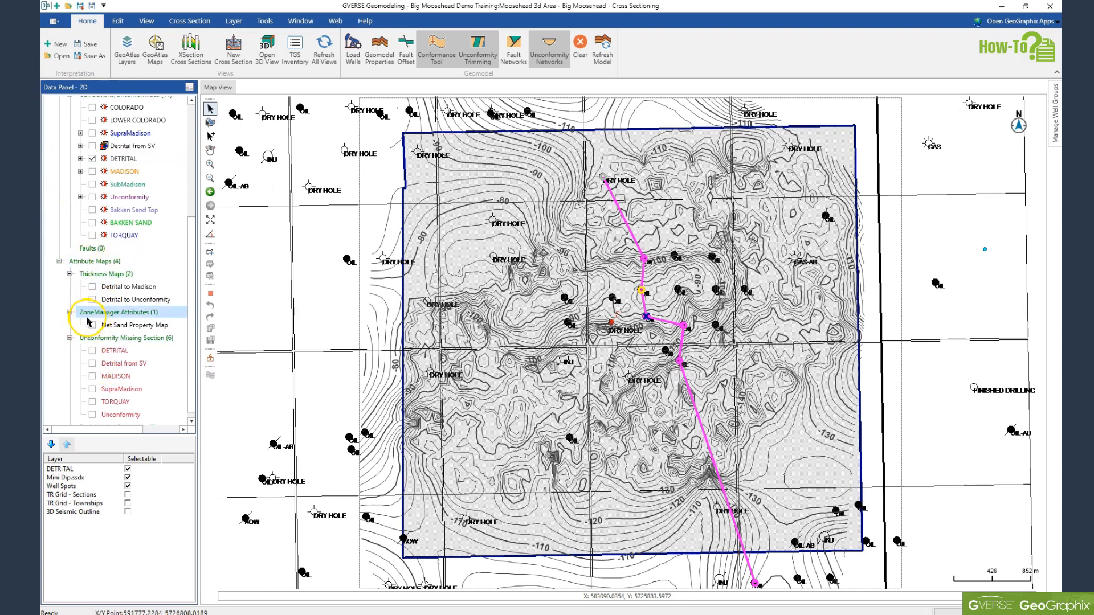
{"action": "left_click", "coordinate": [135, 328]}
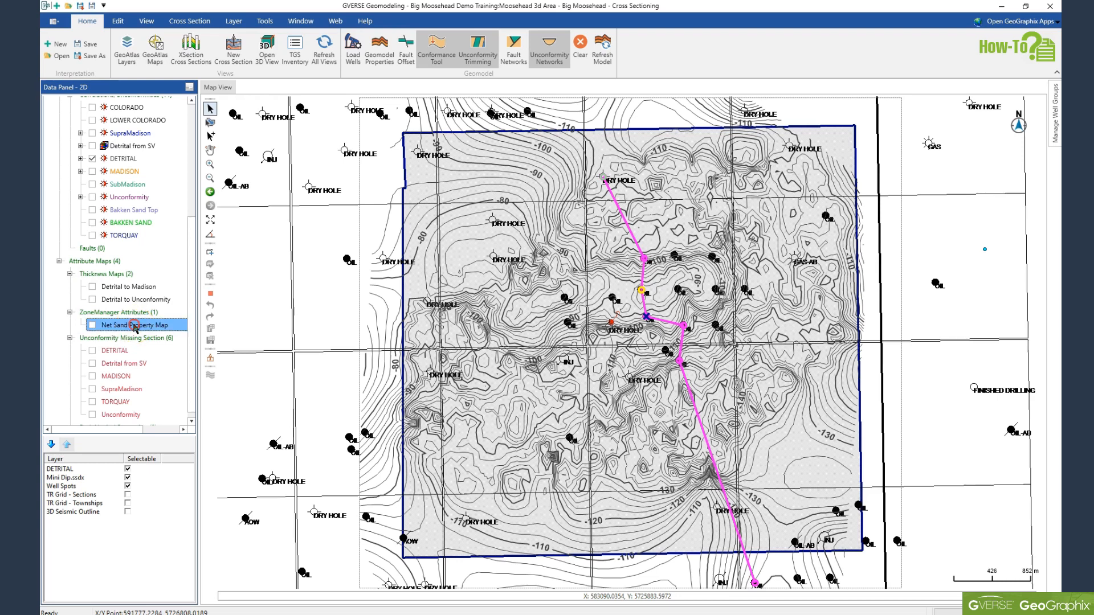
{"action": "right_click", "coordinate": [135, 329]}
{"action": "left_click", "coordinate": [162, 333]}
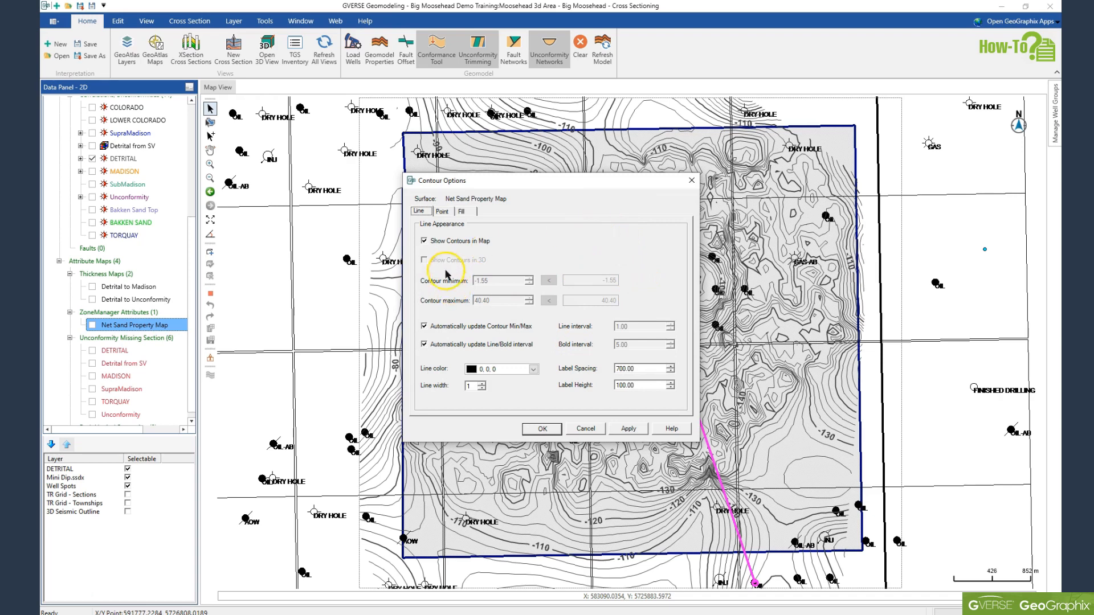
{"action": "left_click", "coordinate": [424, 327]}
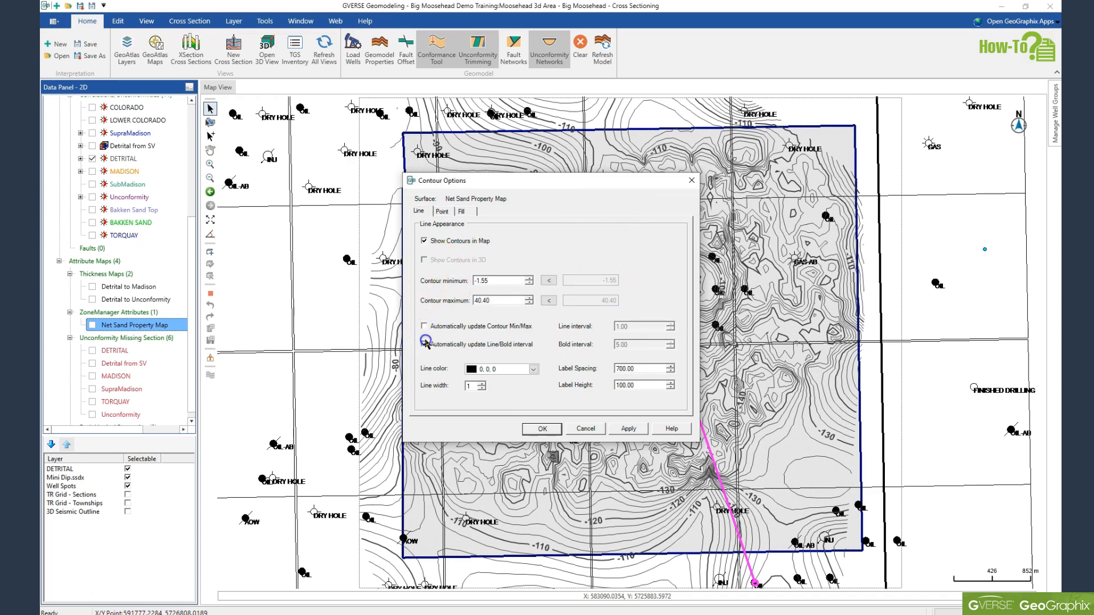
{"action": "left_click", "coordinate": [424, 345]}
{"action": "double_click", "coordinate": [471, 281]}
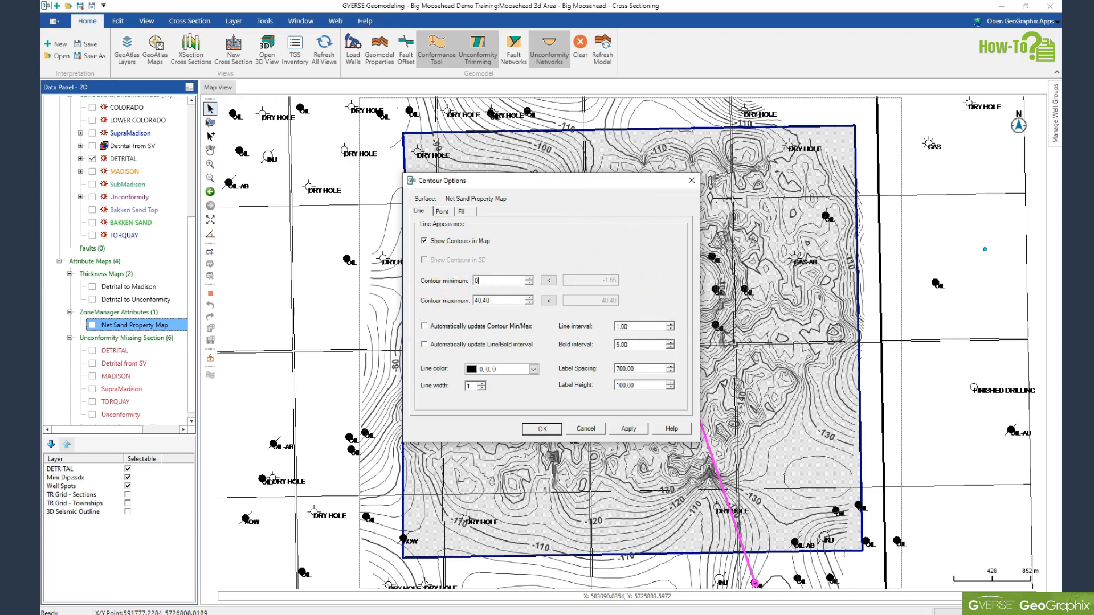
{"action": "type", "text": "0"}
{"action": "key", "text": "Tab"}
Step: Enable color fill for the Net Sand Property Map contours and accept the contour options
{"action": "left_click", "coordinate": [461, 211]}
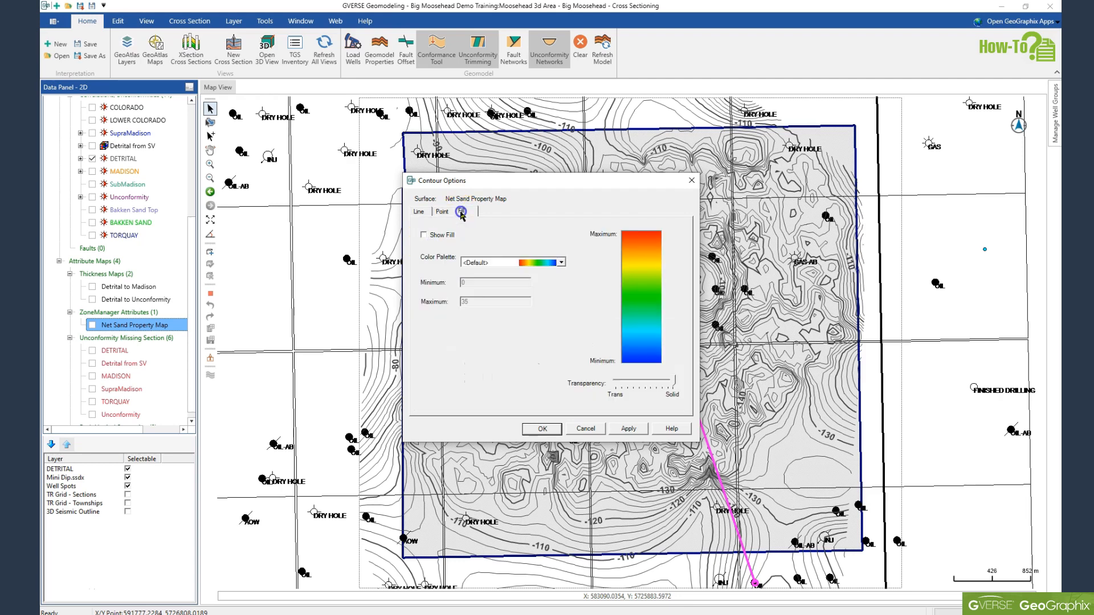
{"action": "left_click", "coordinate": [424, 235]}
{"action": "left_click", "coordinate": [542, 428]}
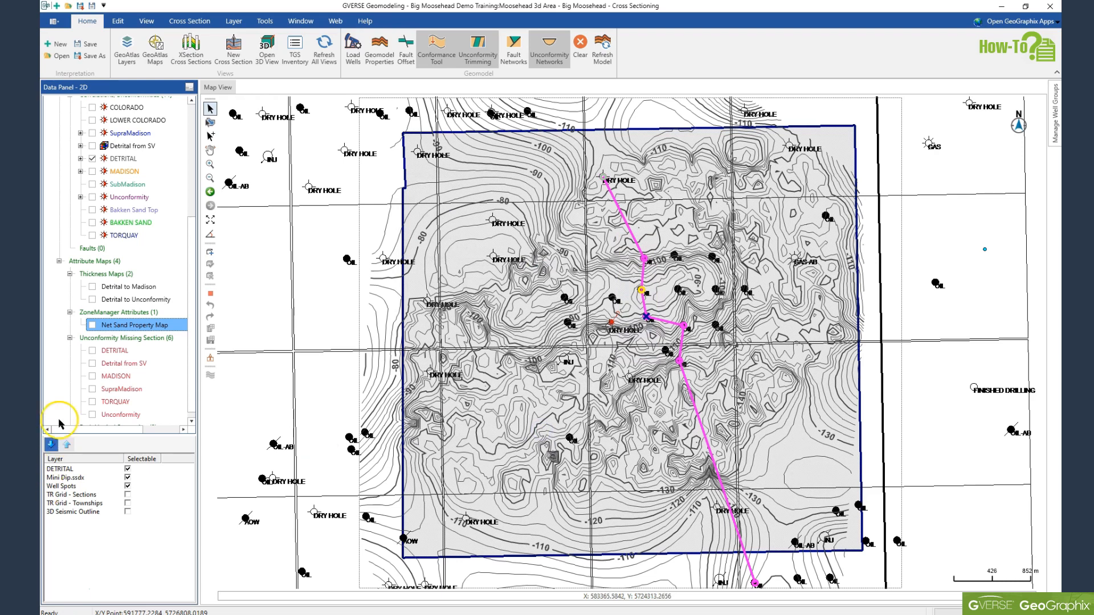
Step: Display the Net Sand Property Map and reorder layers so it sits beneath the DETRITAL and Well Spots layers
{"action": "left_click", "coordinate": [91, 326]}
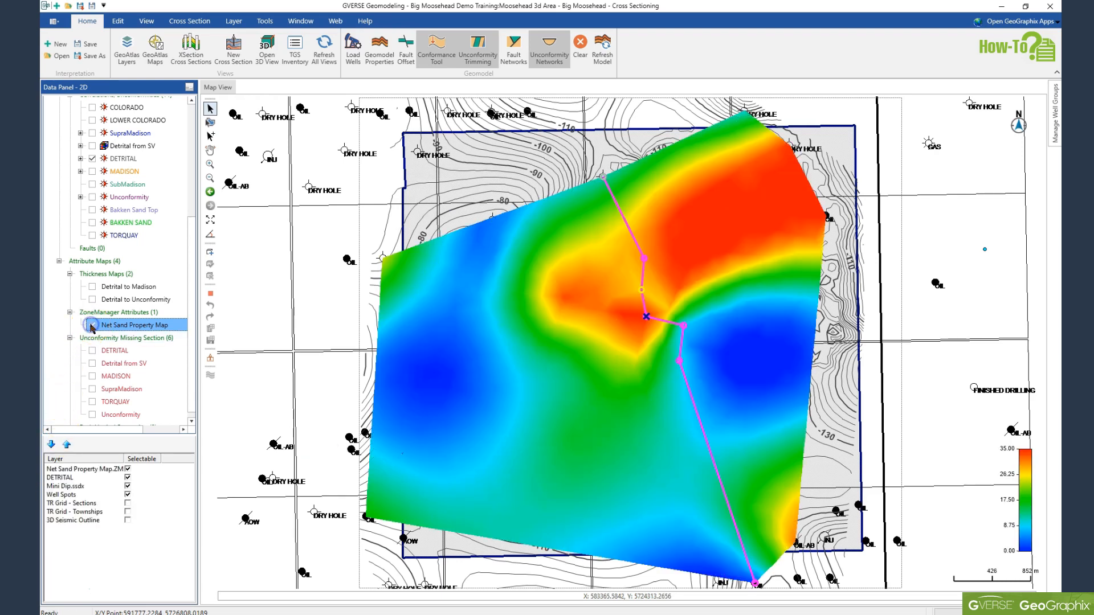
{"action": "left_click", "coordinate": [63, 480]}
{"action": "mouse_move", "coordinate": [64, 464]}
{"action": "left_mouse_down"}
{"action": "mouse_move", "coordinate": [66, 489]}
{"action": "mouse_move", "coordinate": [67, 467]}
{"action": "left_mouse_up"}
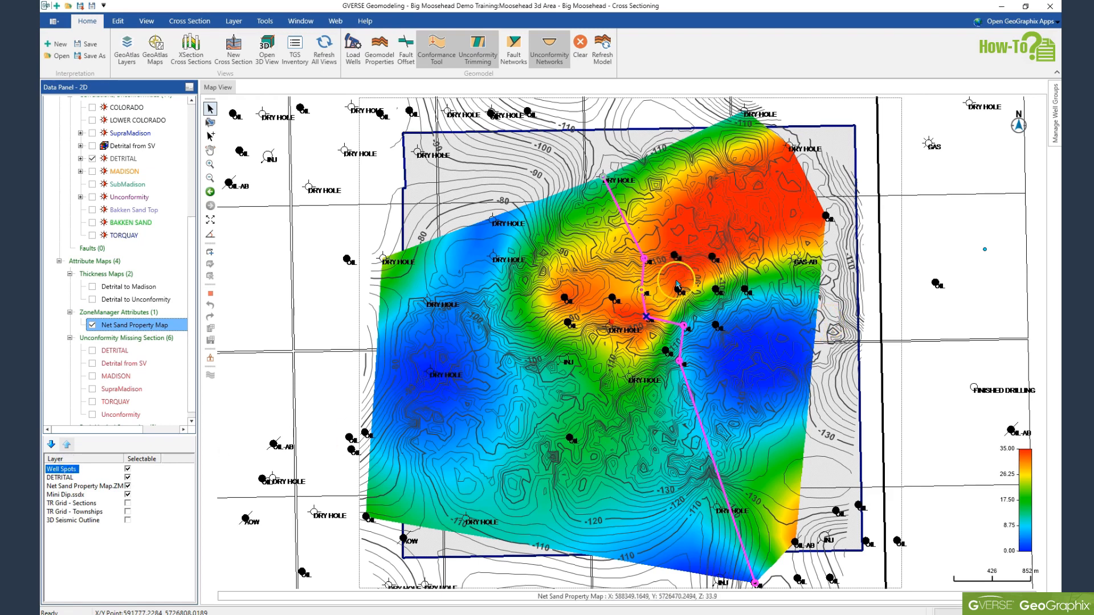